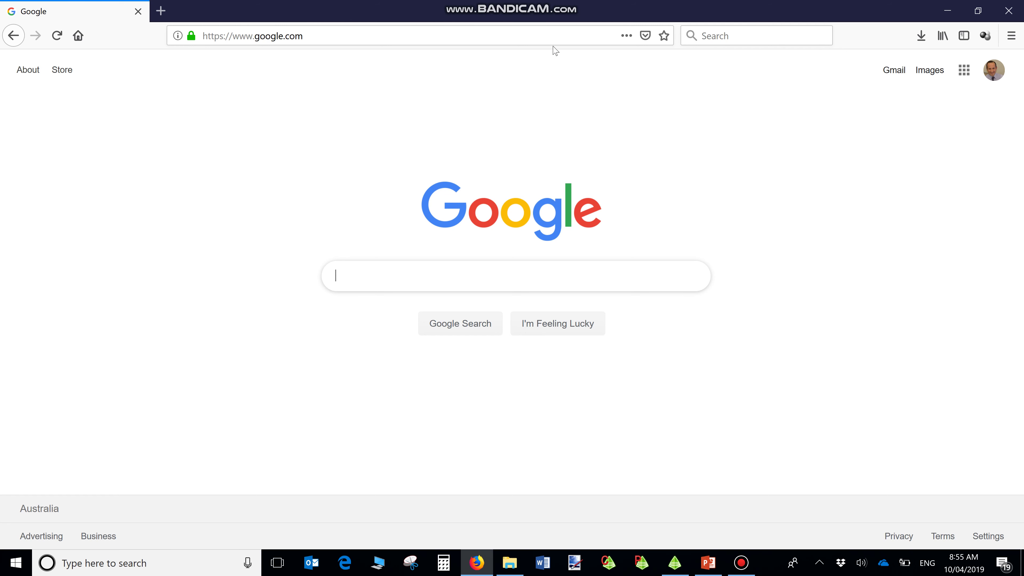
- Load the openstreetmap.org website in the browser
left_click(442, 31)
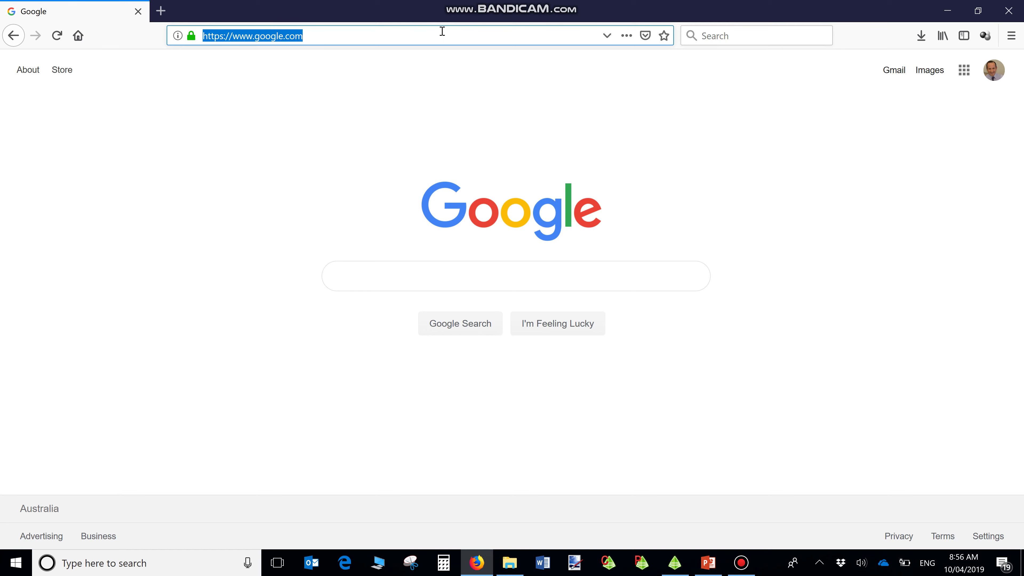
type("www.openstreetmap.org/")
key("Return")
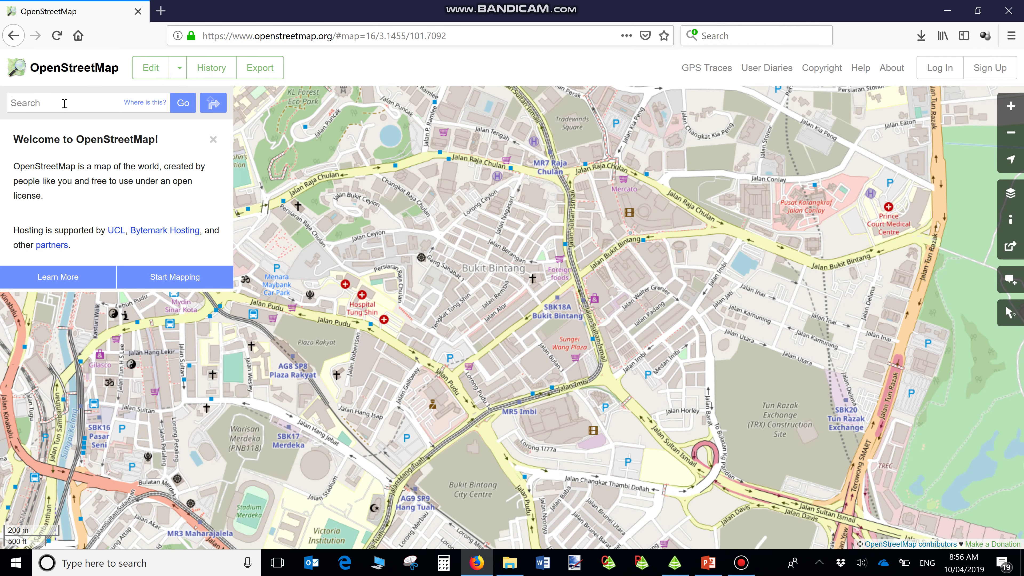
- Search the map for 'kuala lumpur', zoom into the city centre and start an export
left_click(64, 104)
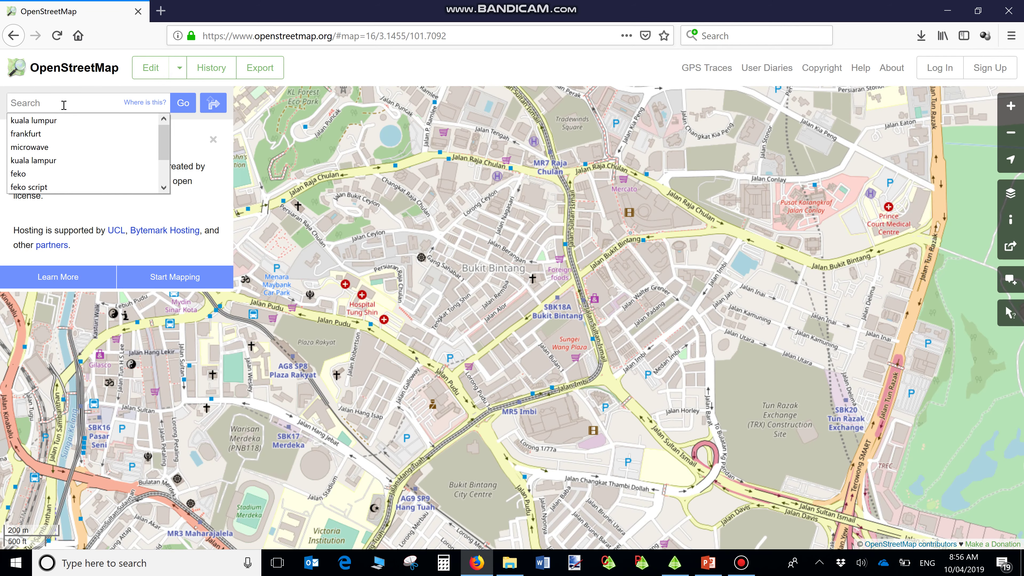
key("Down")
key("Return")
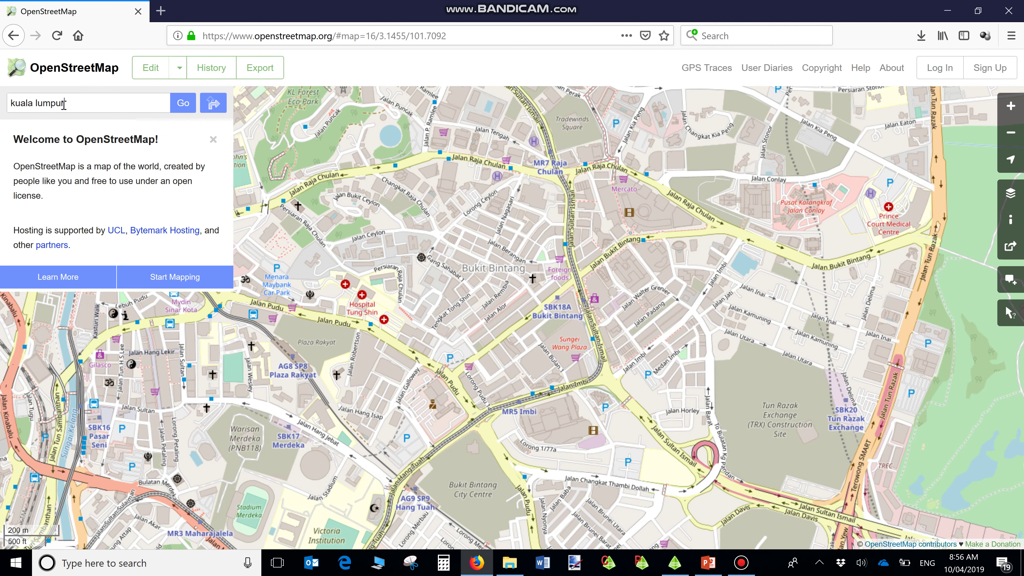
key("Return")
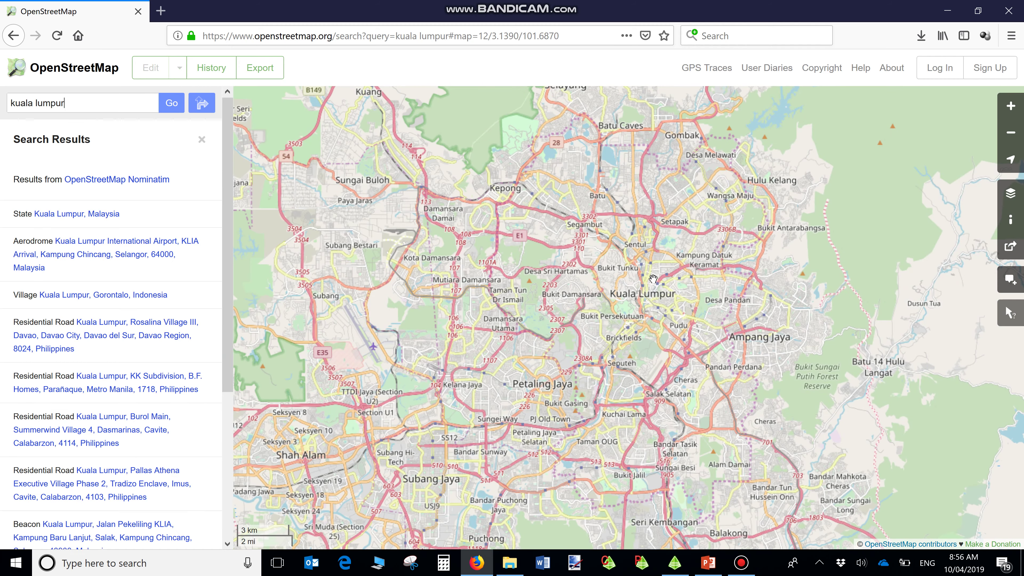
scroll(664, 290, "up", 3)
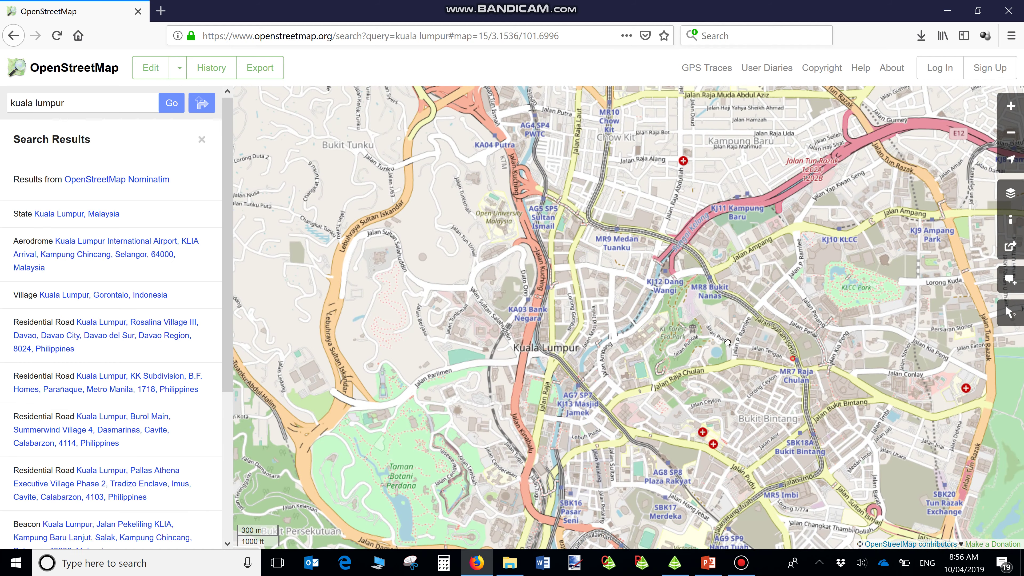
scroll(856, 371, "up", 2)
left_click(260, 68)
- Export the visible area's map data and choose the Desktop as the save location
left_click(119, 329)
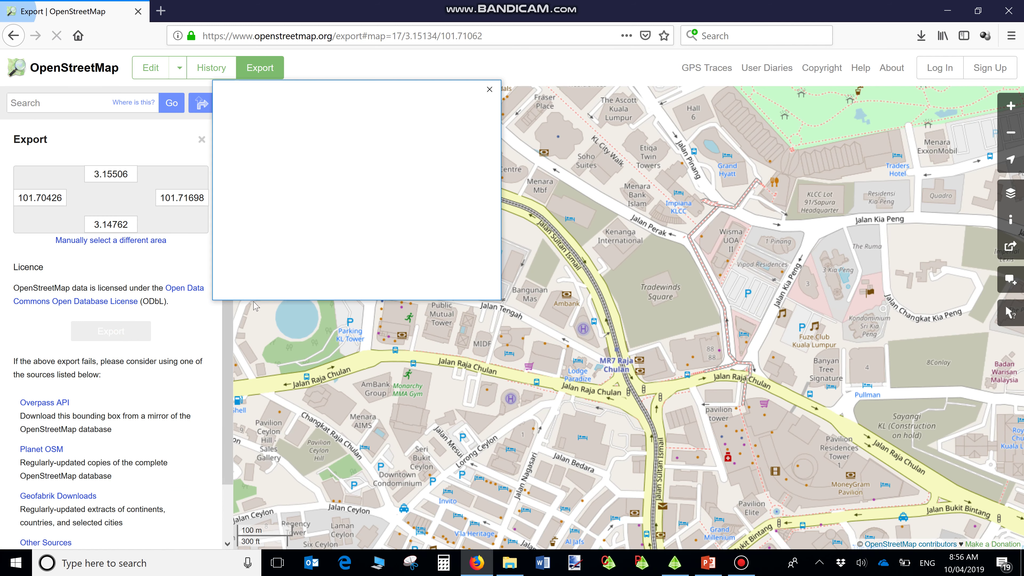
left_click(409, 270)
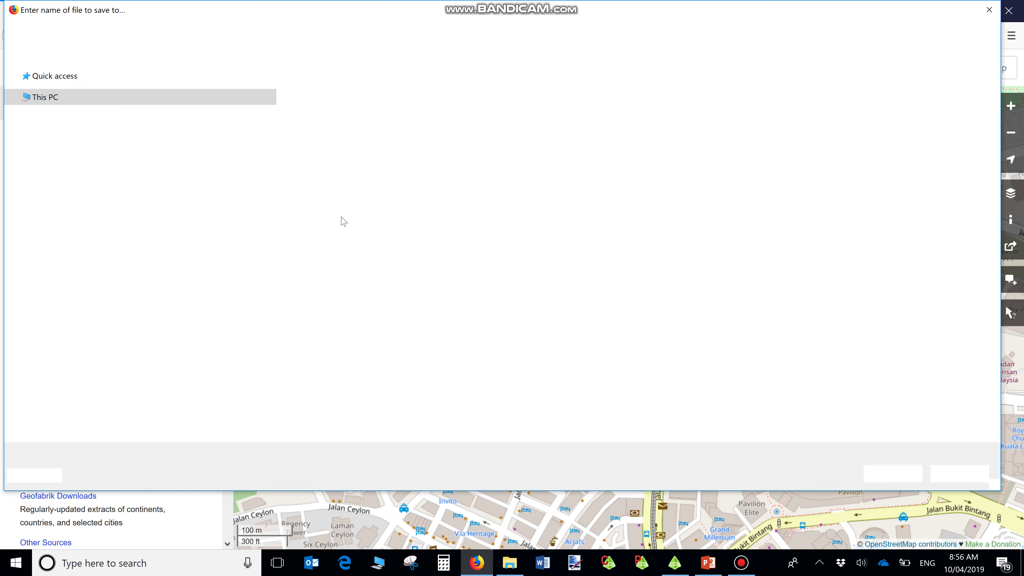
scroll(115, 109, "up", 2)
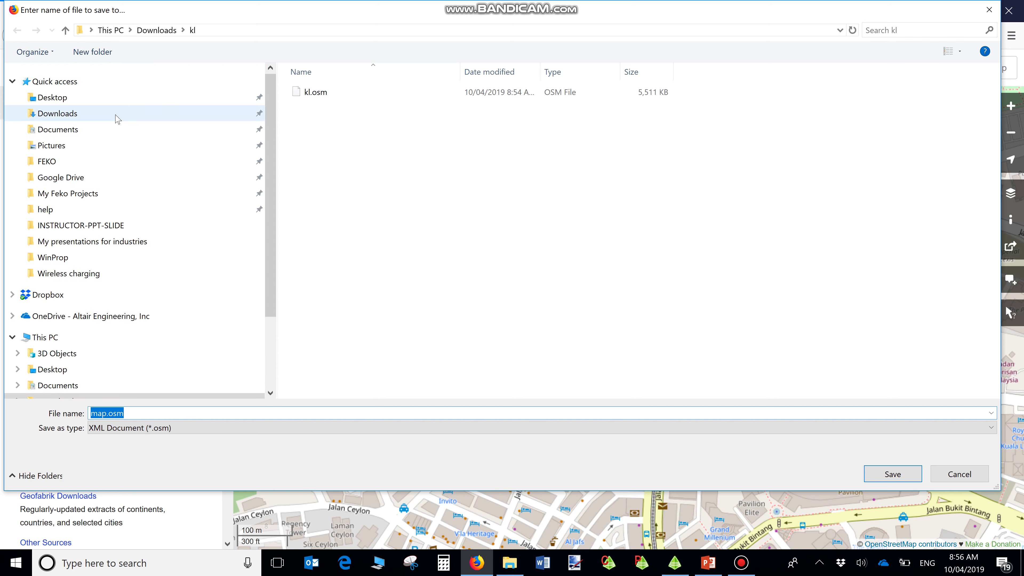
left_click(115, 97)
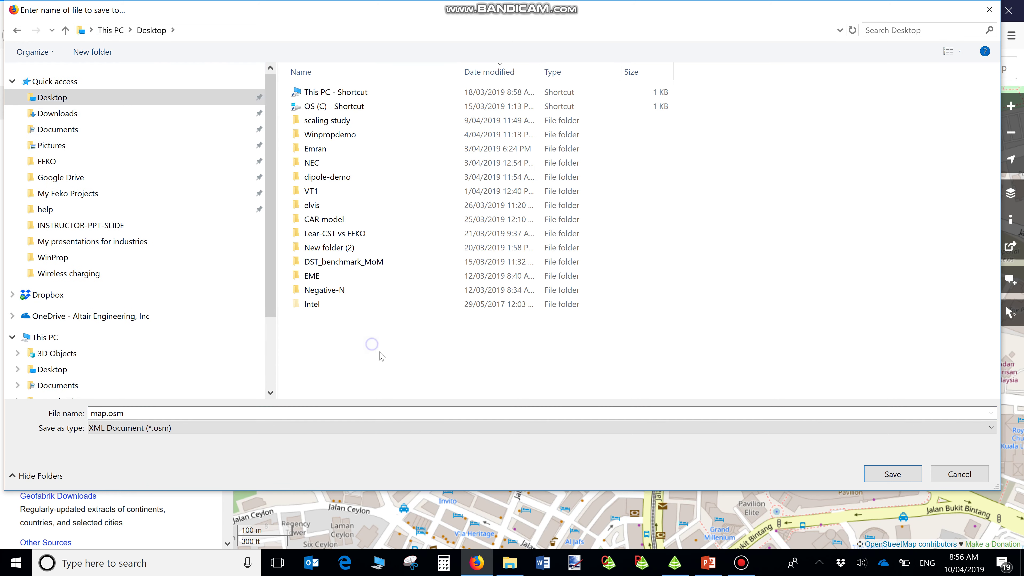
- Create a new folder named kl on the Desktop
right_click(370, 345)
mouse_move(355, 487)
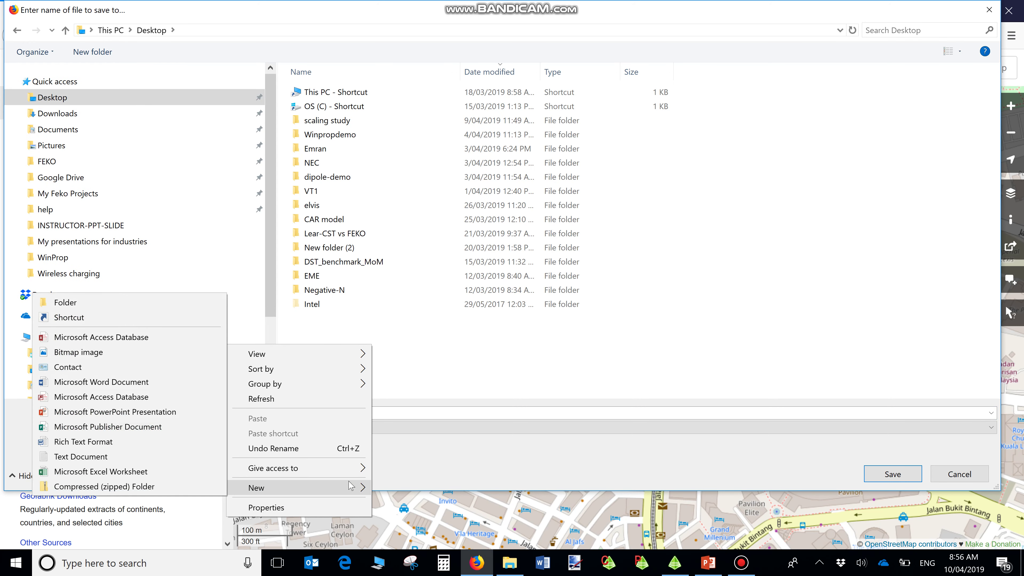
left_click(156, 303)
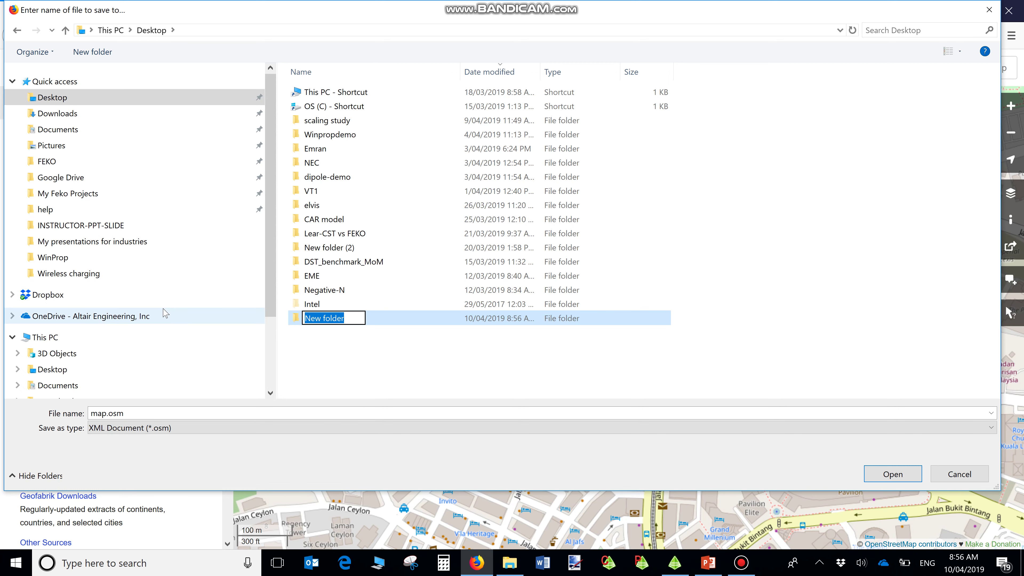
type("kl")
key("Return")
- Save the map file as kl.osm inside the kl folder
key("Return")
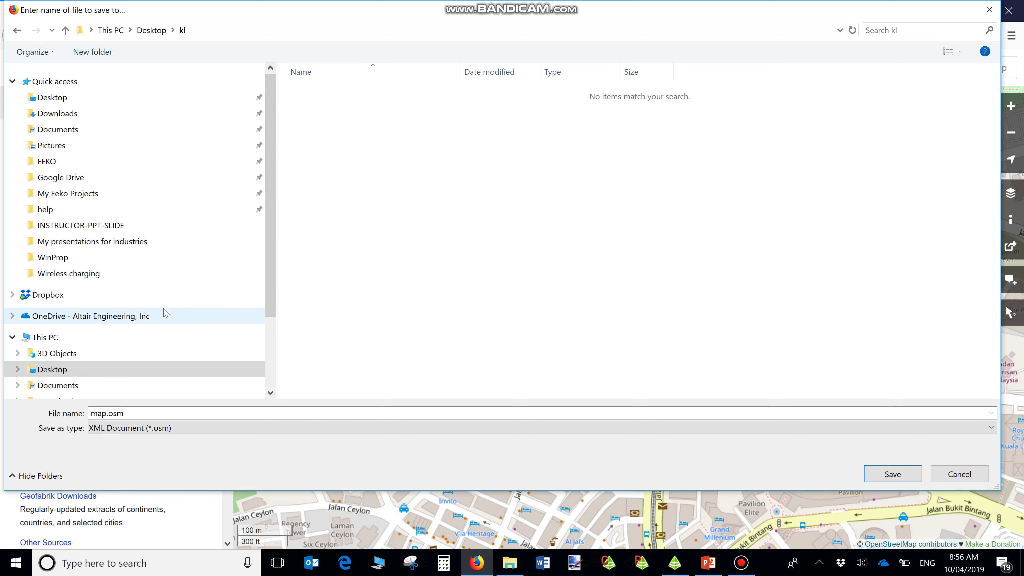
double_click(107, 413)
left_click(104, 414)
key("BackSpace")
key("BackSpace")
key("BackSpace")
type("k")
key("Return")
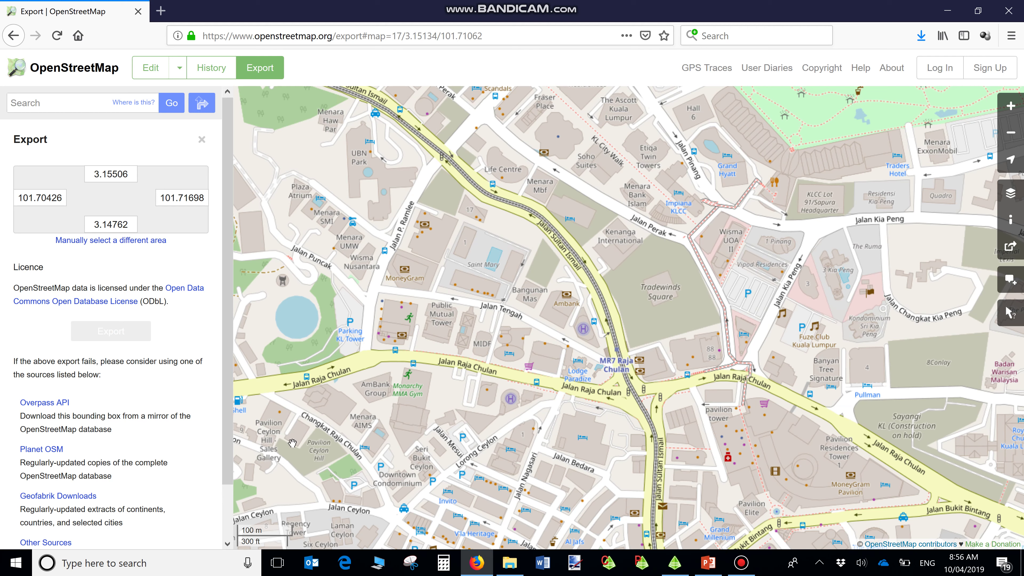
- Launch WallMan from the Feko + WinProp launcher and maximise its window
left_click(675, 562)
left_click(487, 311)
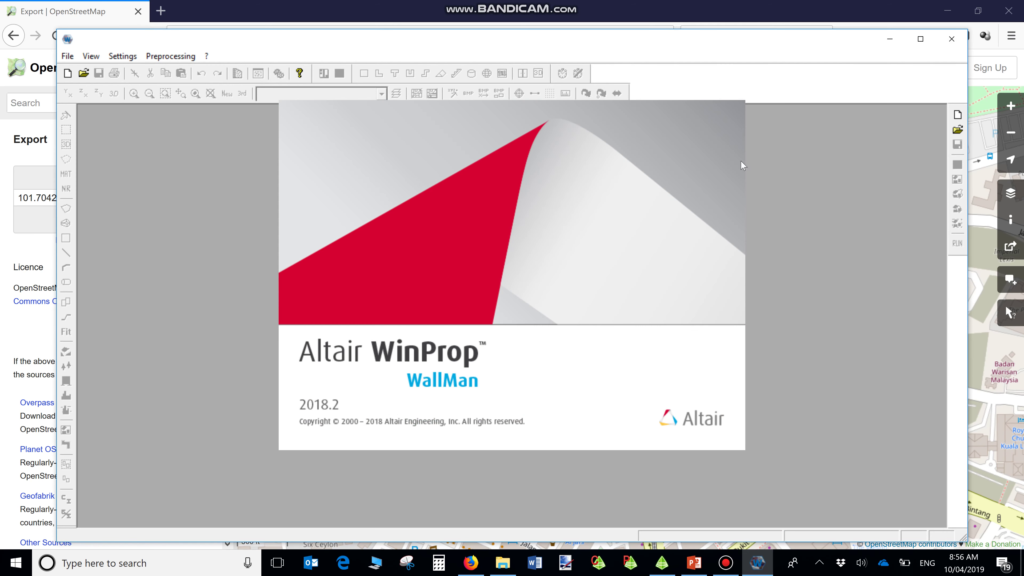
left_click(920, 40)
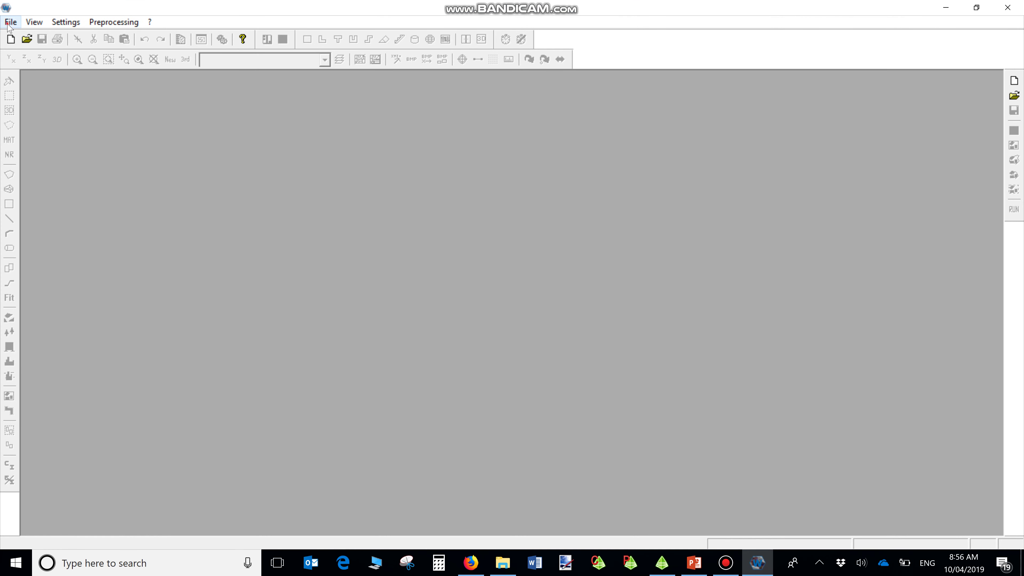
- Start a vector urban database conversion with the Open Street Map (*.osm) filter and automatic UTM zone
left_click(11, 21)
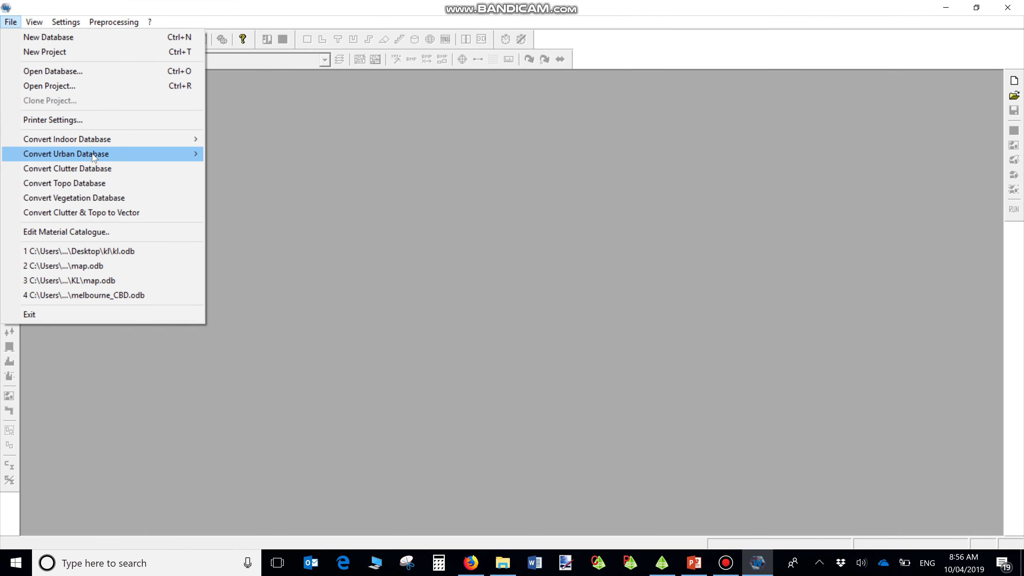
mouse_move(93, 155)
left_click(255, 160)
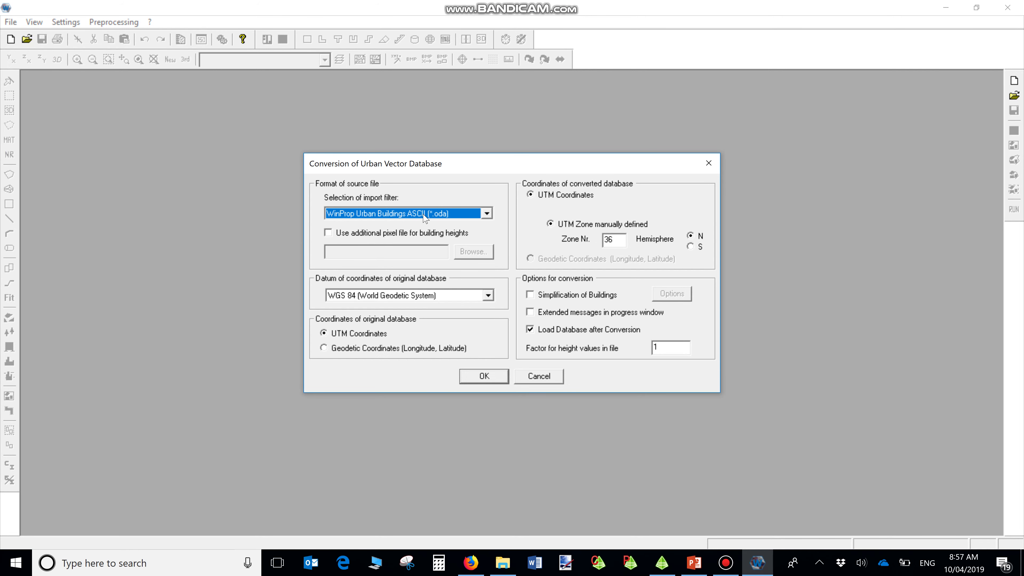
left_click(425, 217)
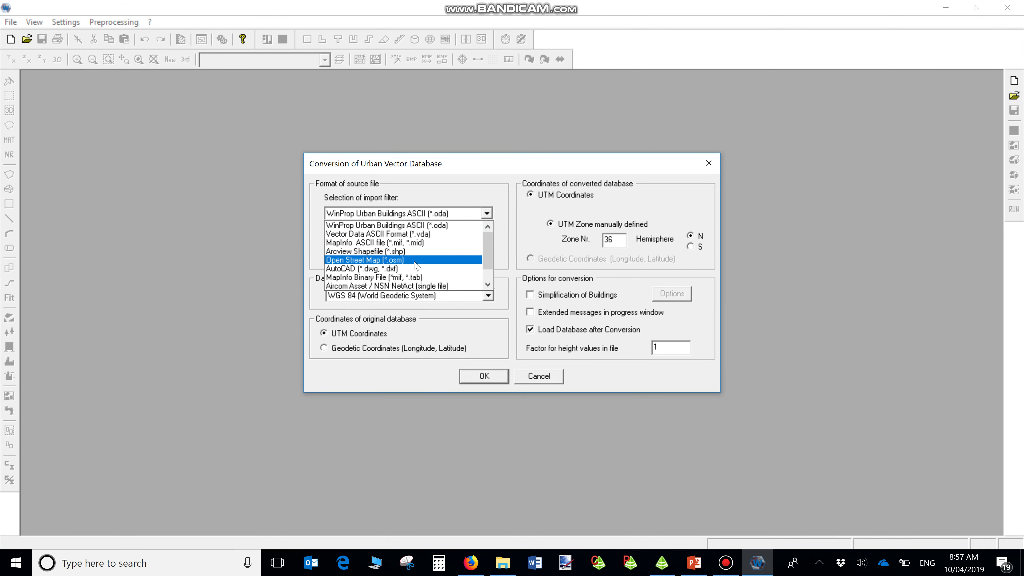
left_click(417, 265)
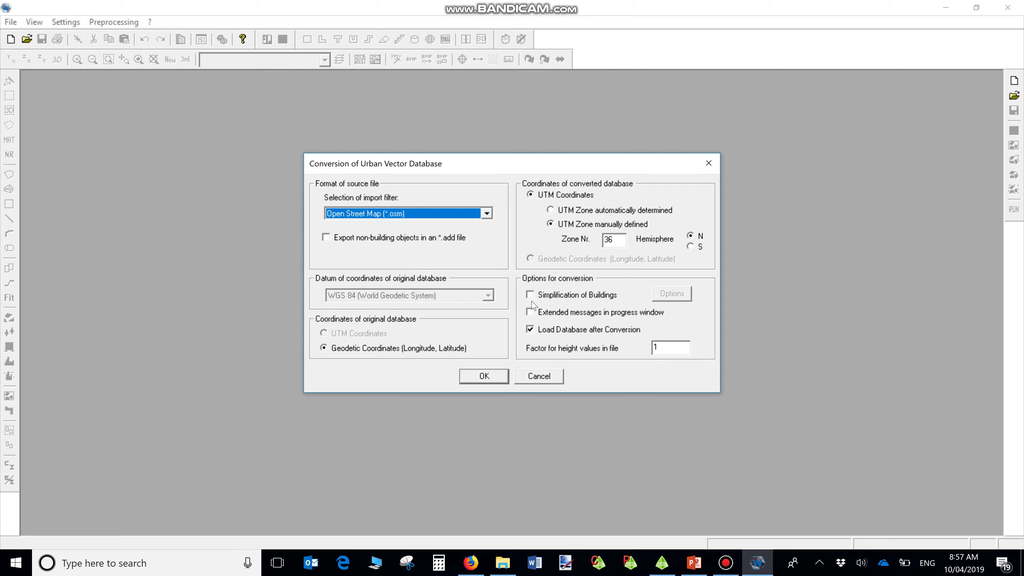
left_click(562, 214)
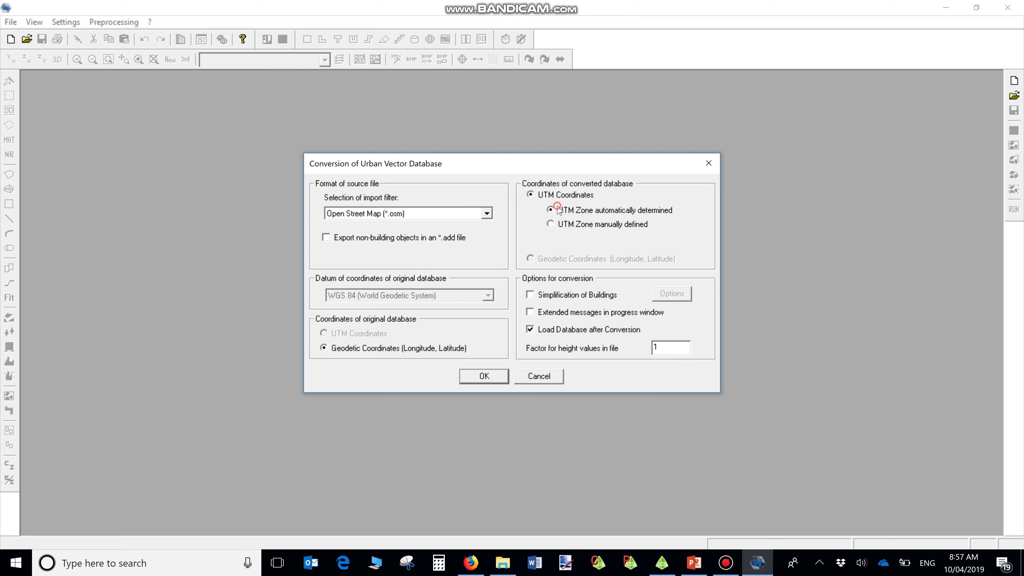
- Convert kl.osm into kl.odb and load the resulting Kuala Lumpur buildings
left_click(477, 376)
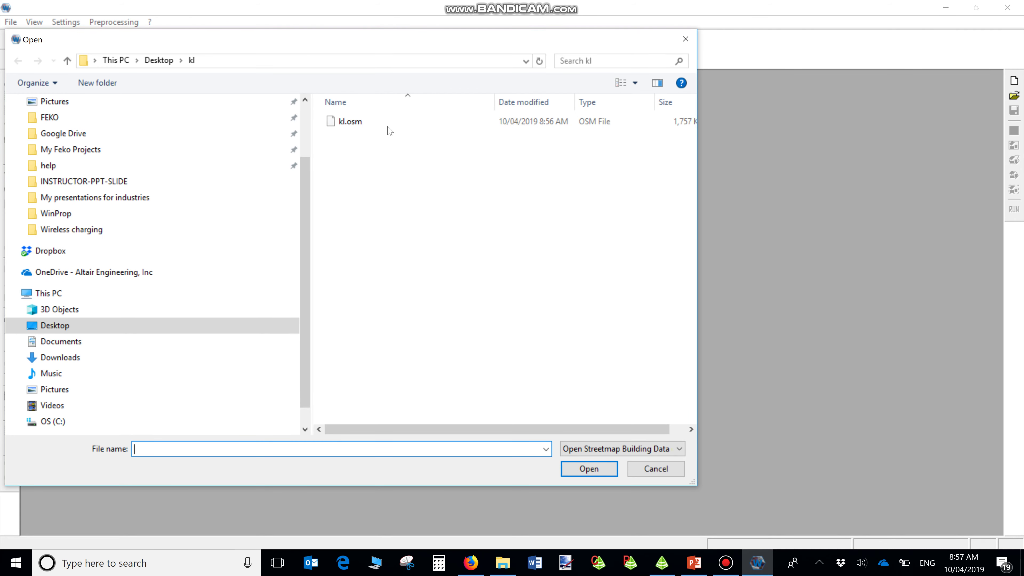
left_click(388, 126)
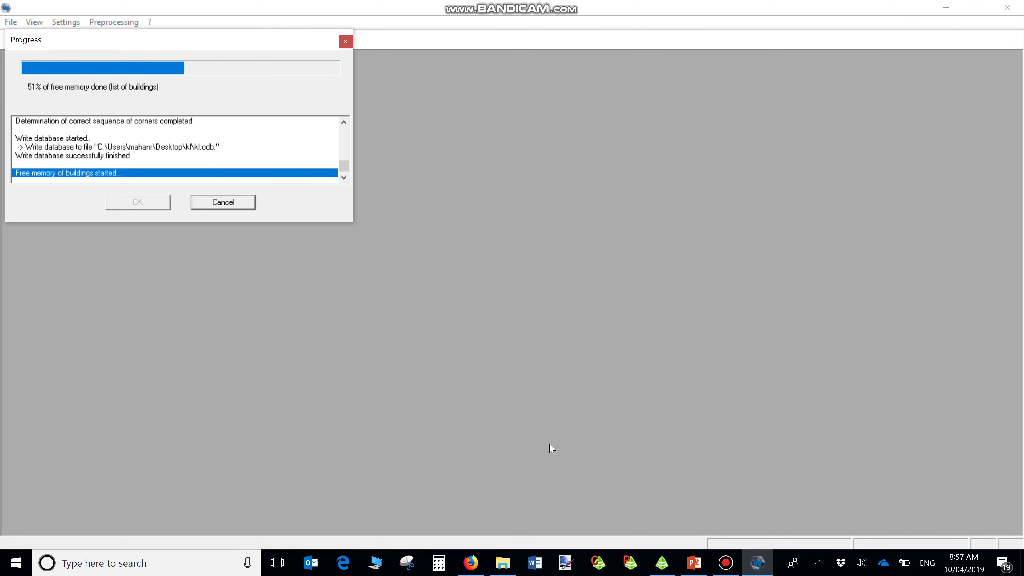
left_click(564, 310)
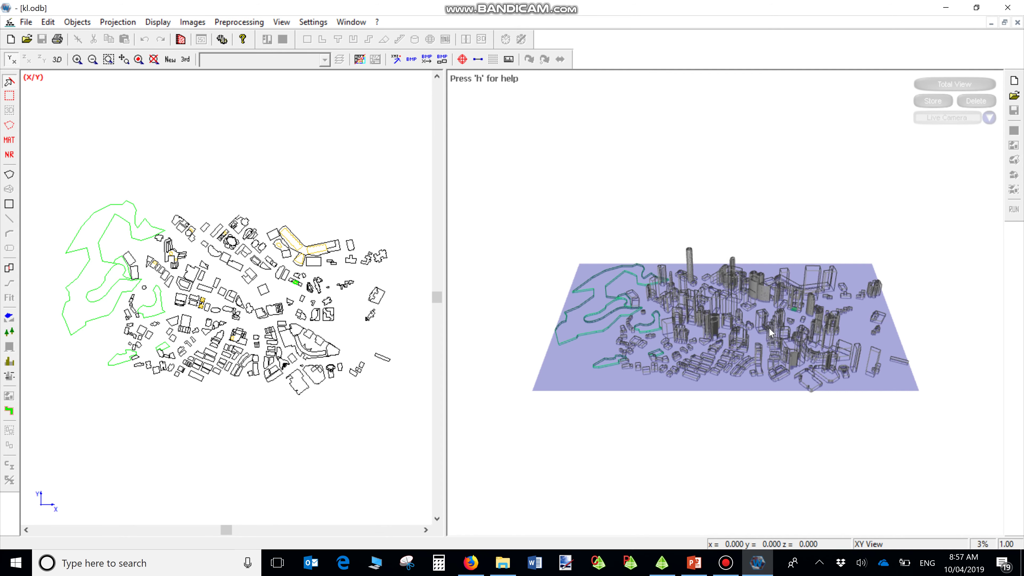
- Close WallMan and launch ProMan from the launcher
left_click(1007, 8)
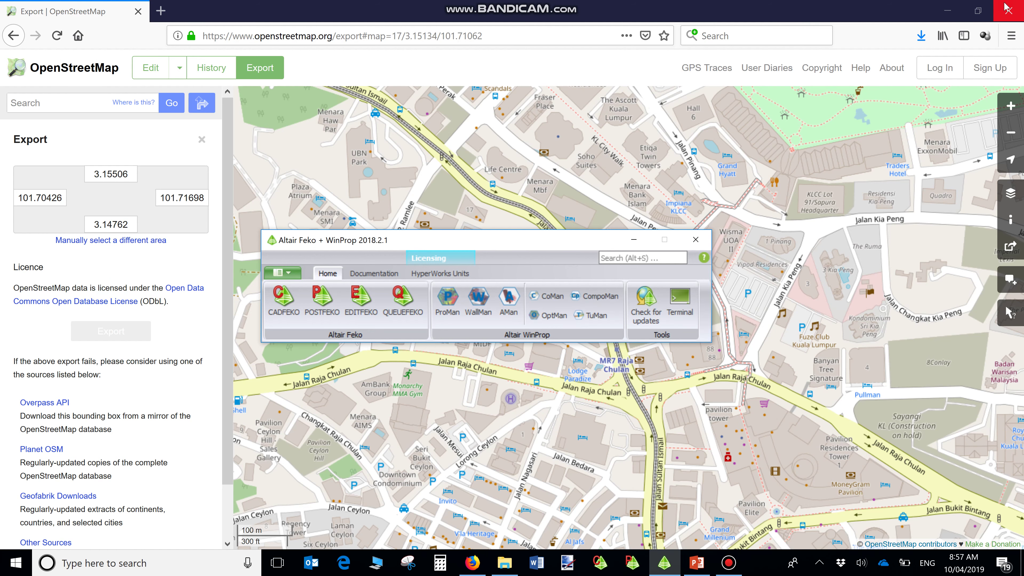
left_click(447, 314)
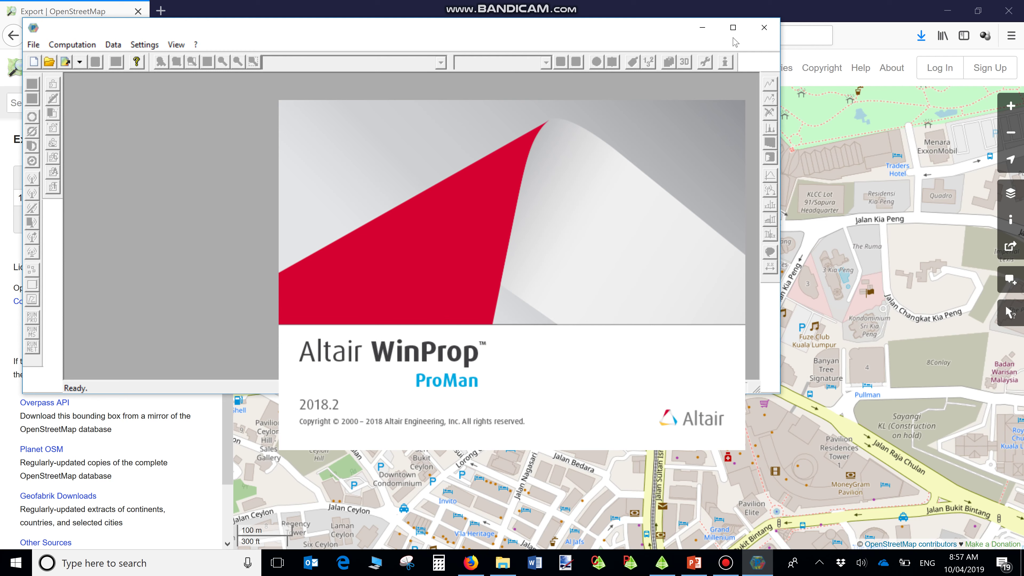
- Maximise ProMan and create a new project on the kl.odb vector database with 1.5 m display height
left_click(732, 32)
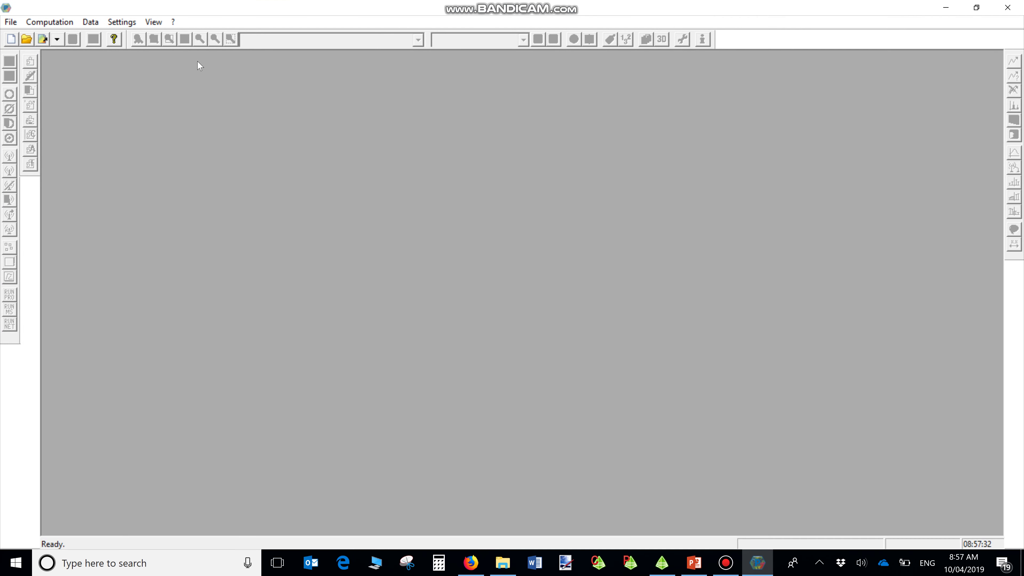
left_click(10, 22)
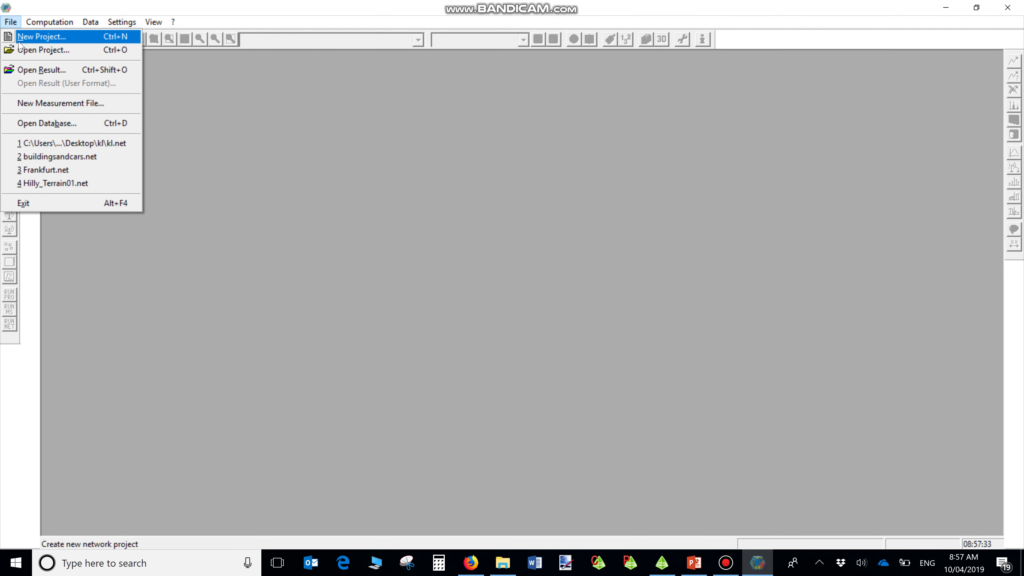
left_click(29, 37)
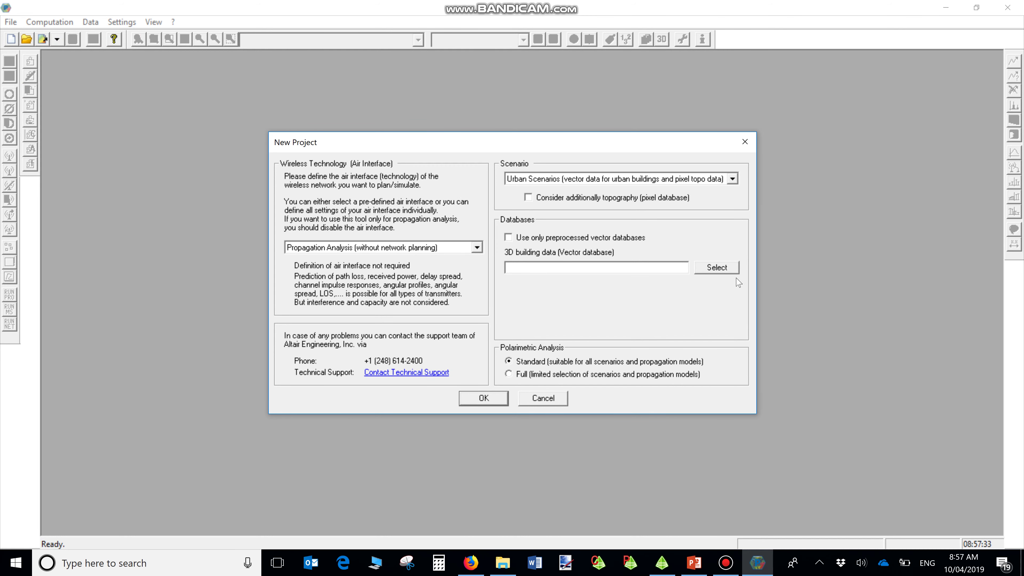
left_click(725, 270)
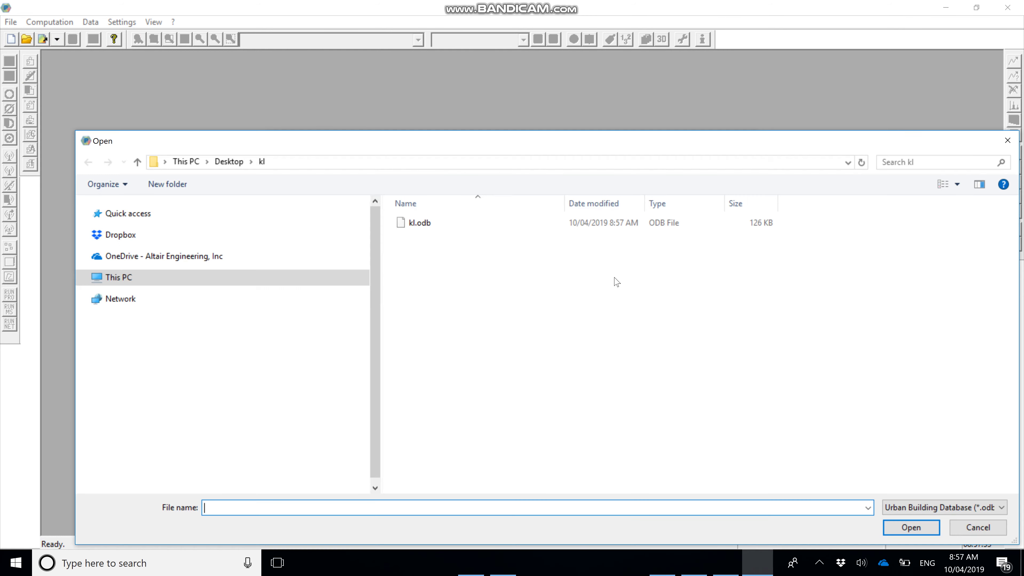
left_click(423, 223)
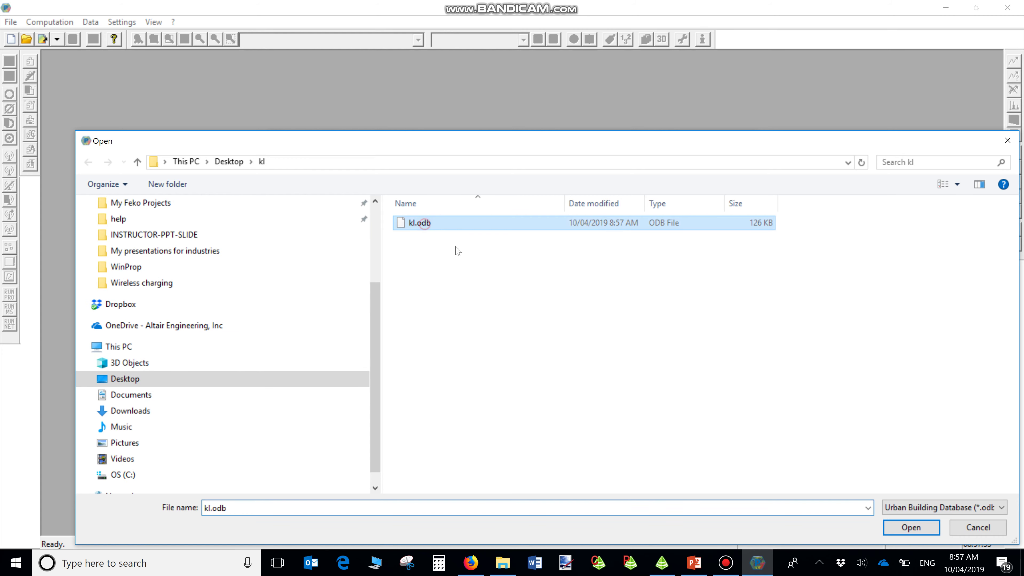
left_click(912, 527)
left_click(497, 401)
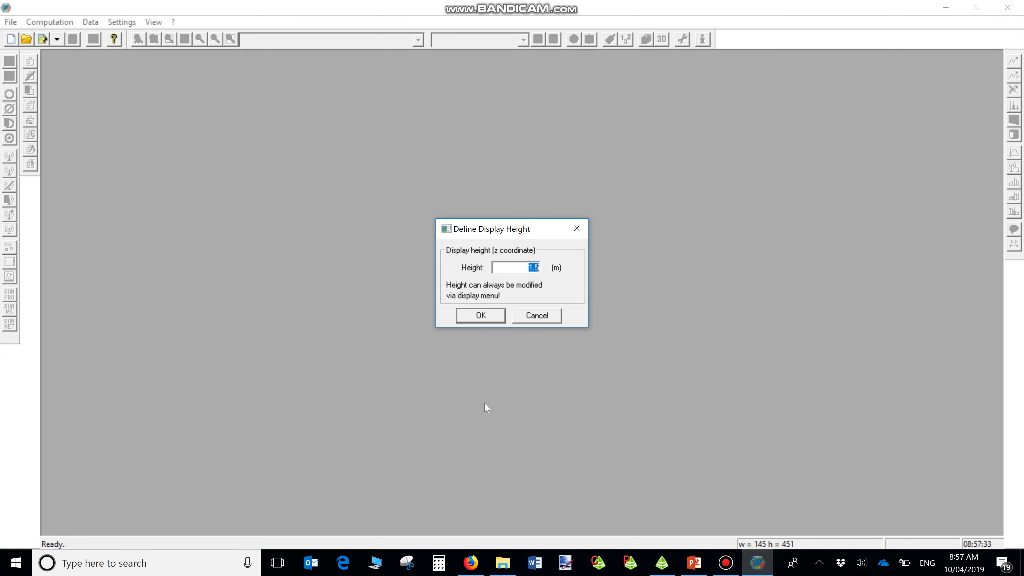
left_click(479, 315)
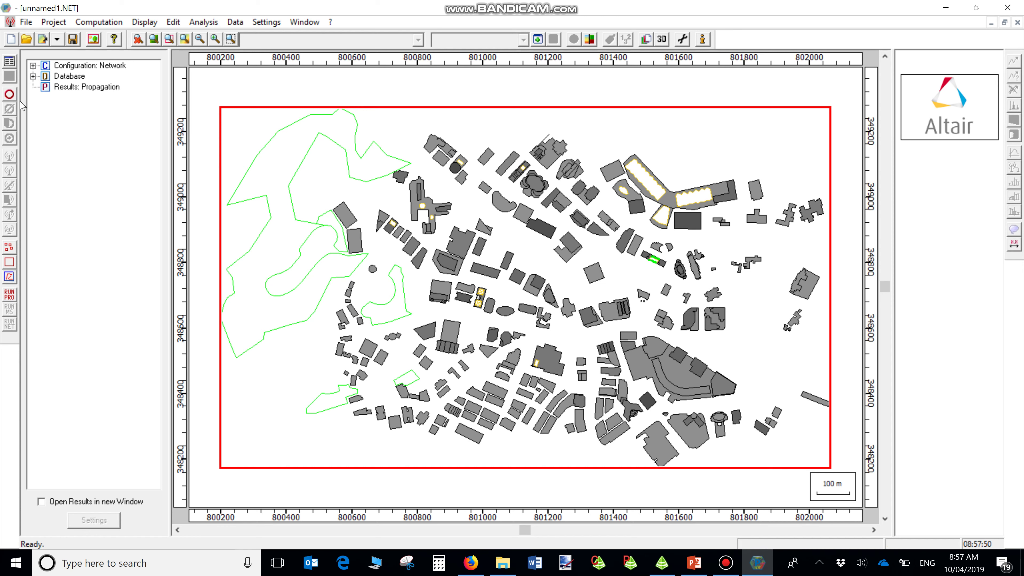
- Choose Omni Site (1 Cell / Sector) as the transmitter type to place
left_click(9, 94)
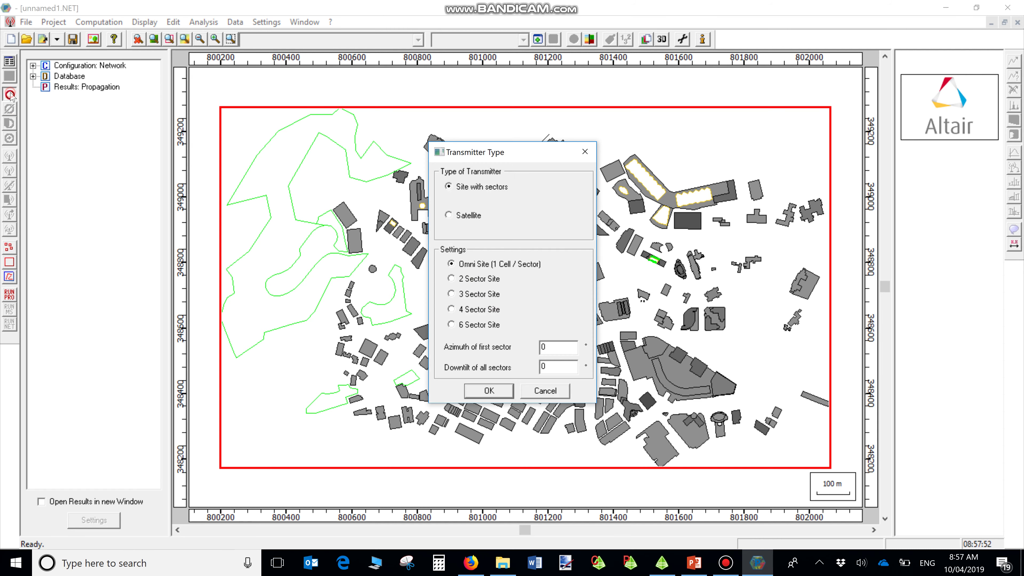
left_click(489, 390)
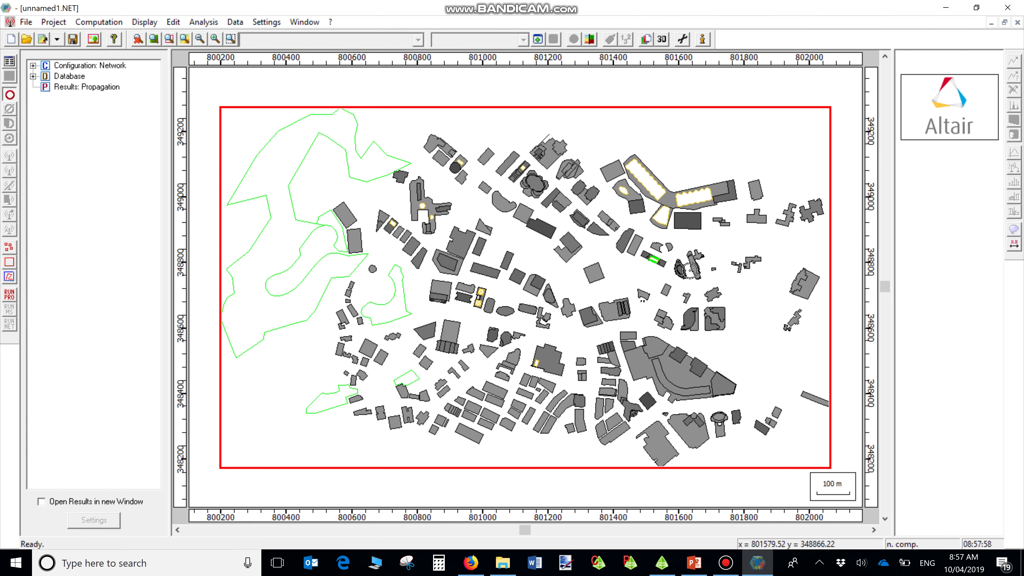
- Place Site 1 near the map centre, accepting its 15 m, 2000 MHz, 10 W omni antenna
left_click(615, 287)
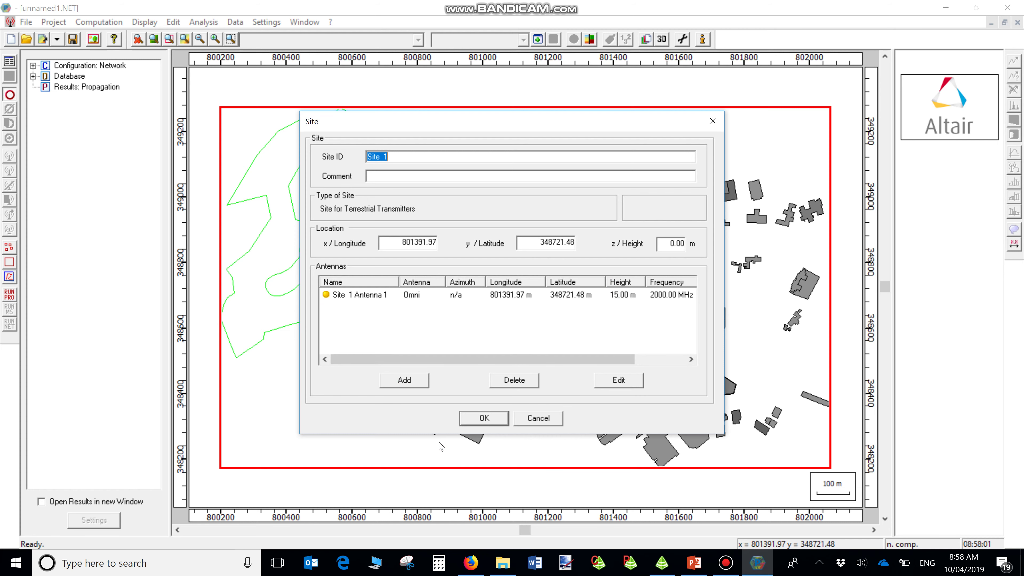
double_click(355, 295)
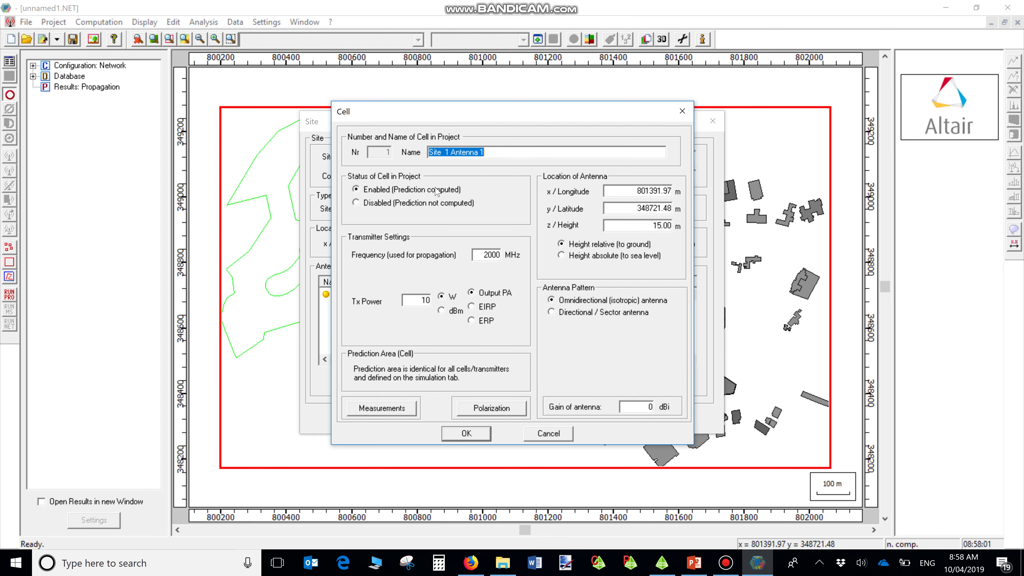
left_click(477, 435)
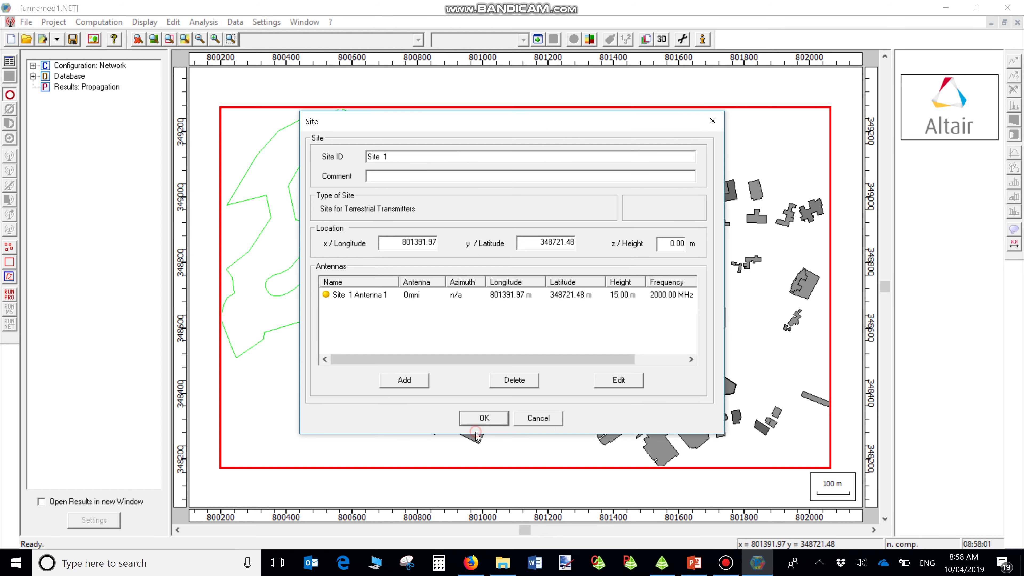
left_click(484, 420)
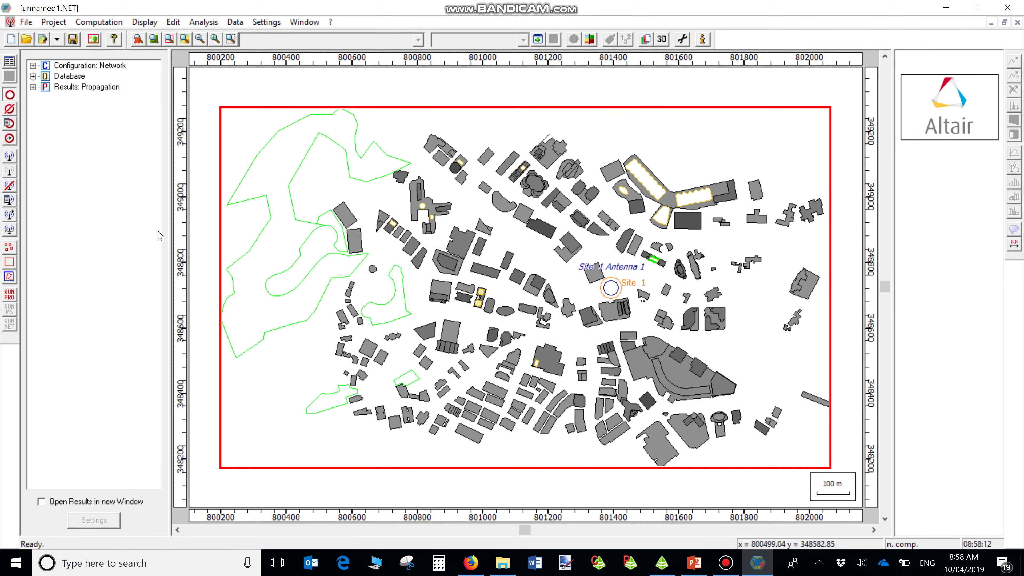
left_click(10, 96)
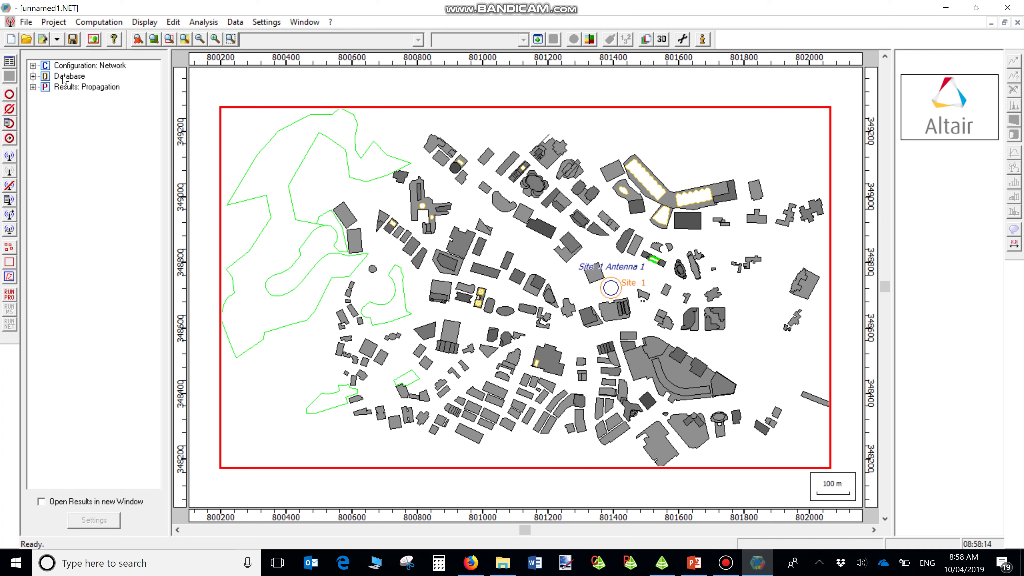
- In the project parameters, enable Field Strength, Path Loss and LOS Analysis results
left_click(54, 22)
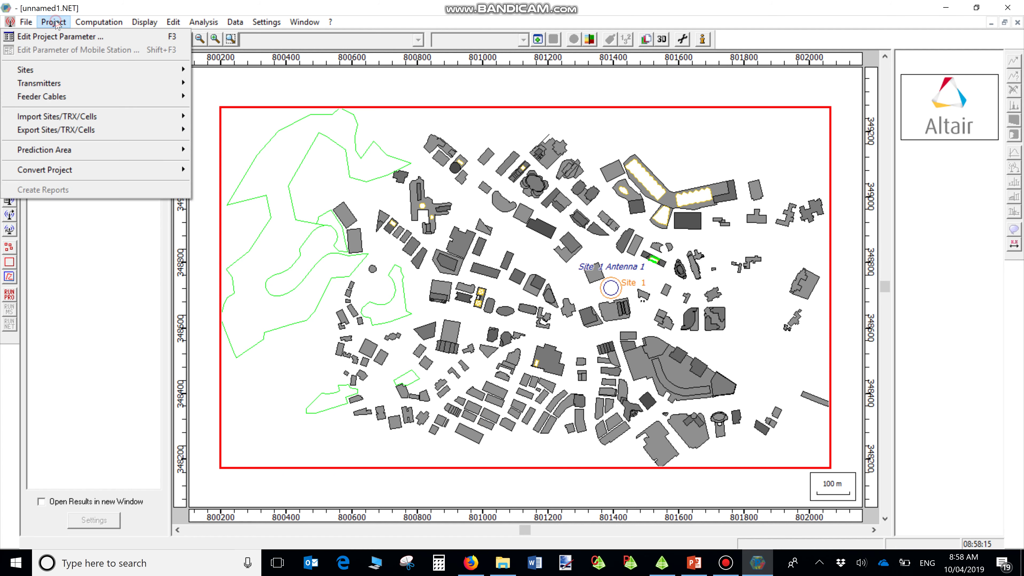
left_click(49, 37)
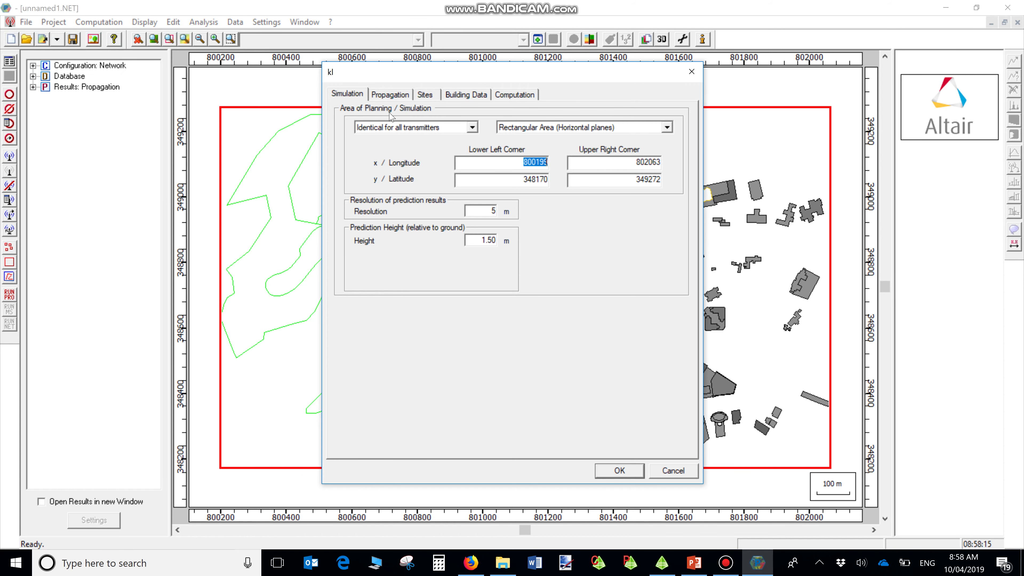
left_click(391, 94)
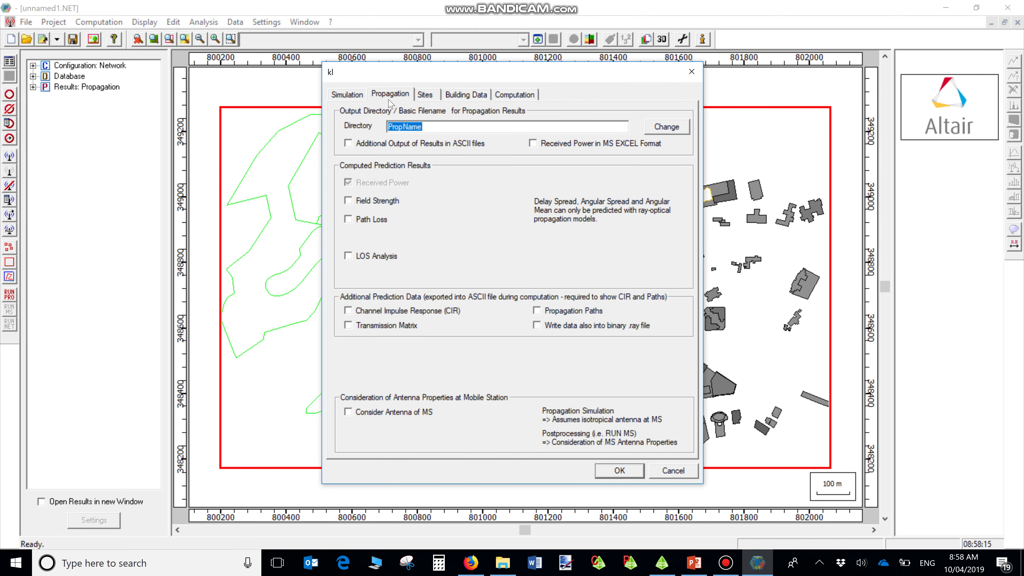
left_click(366, 201)
left_click(369, 220)
left_click(373, 257)
- Review the prediction model and Sites tabs, checking Site 1's antenna settings before closing
left_click(515, 96)
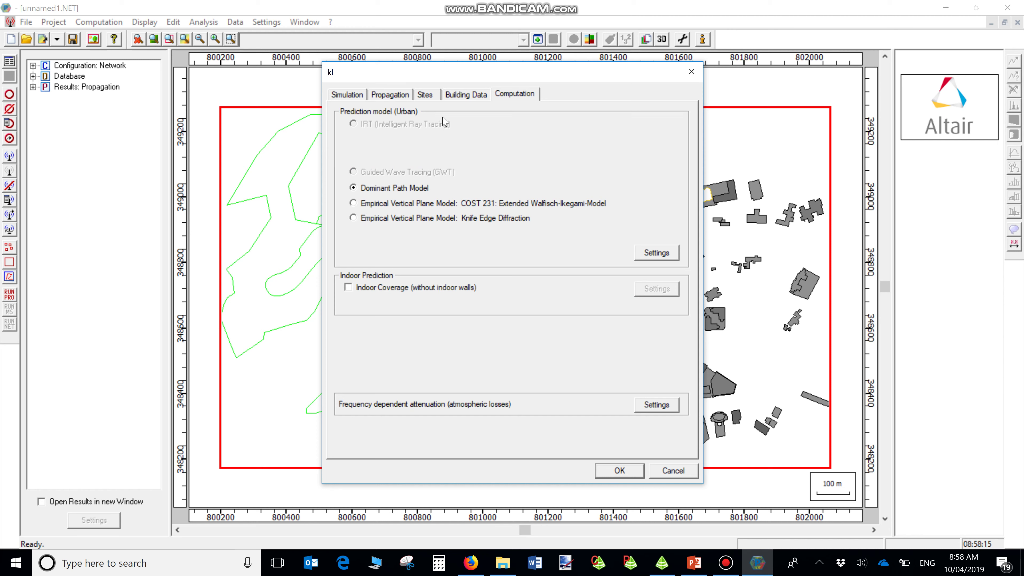
left_click(430, 97)
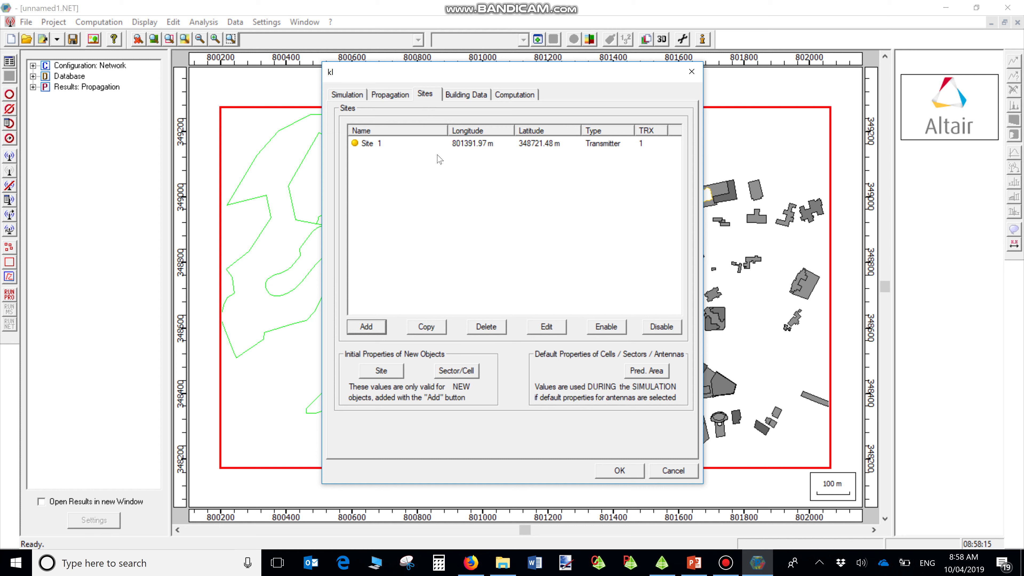
double_click(439, 145)
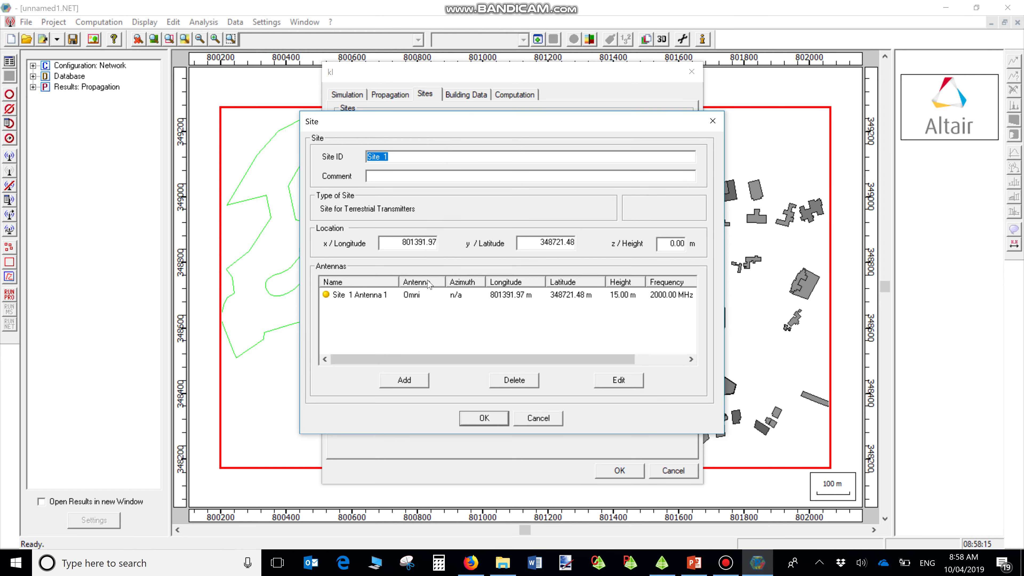
double_click(418, 293)
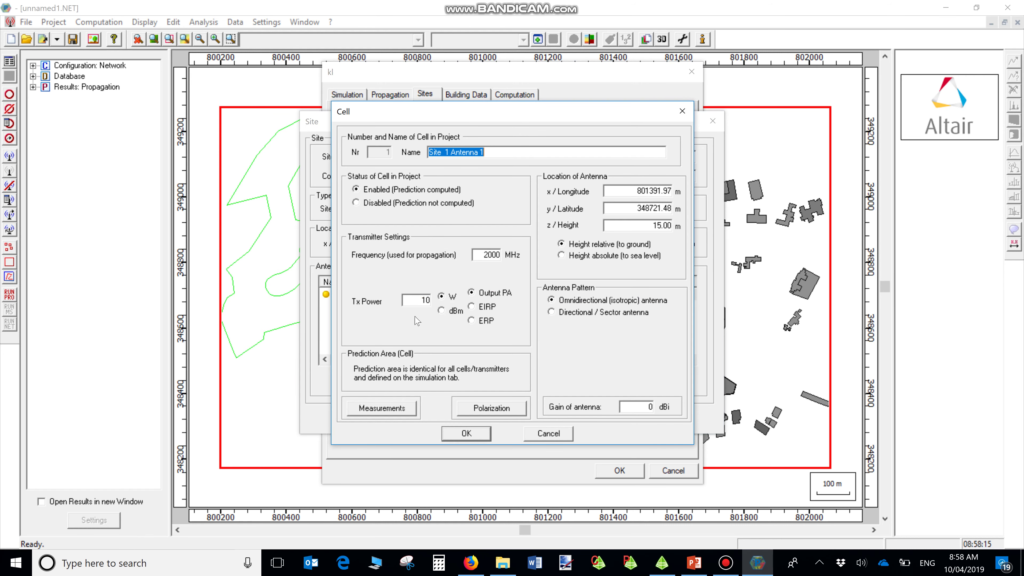
left_click(466, 433)
left_click(485, 418)
- Apply the project parameters and run Compute All propagation for every transmitter
left_click(619, 471)
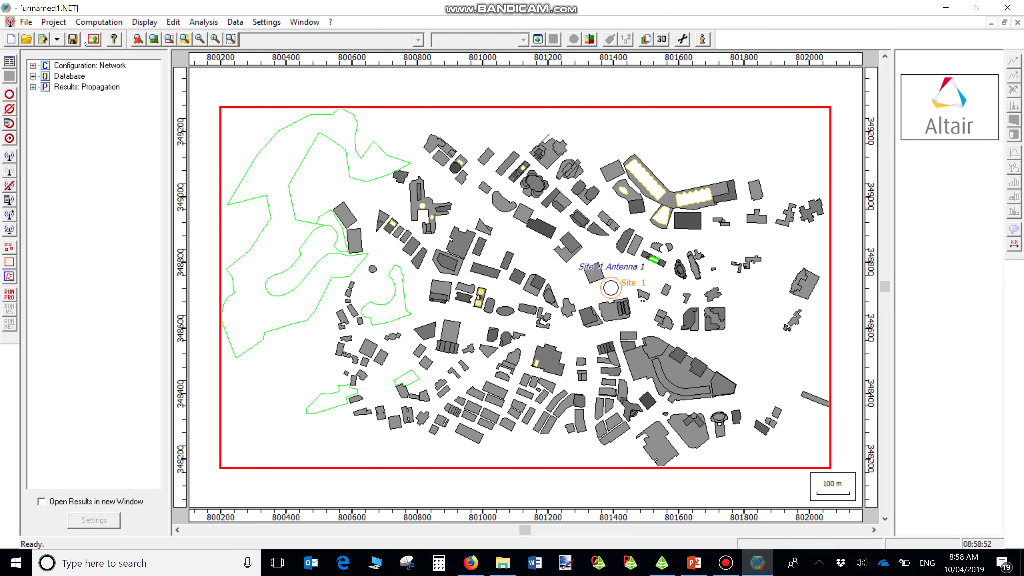
left_click(92, 22)
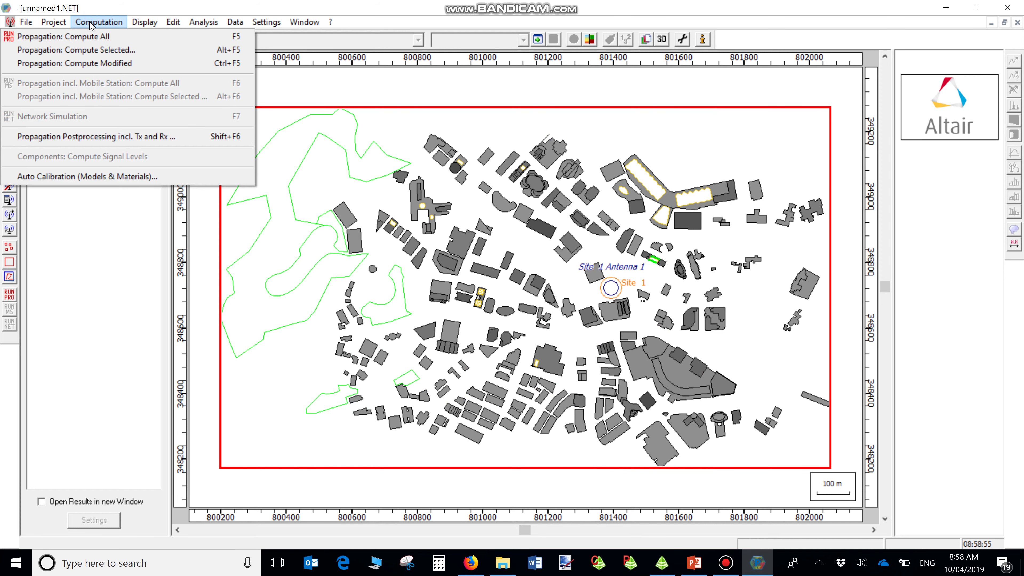
left_click(91, 33)
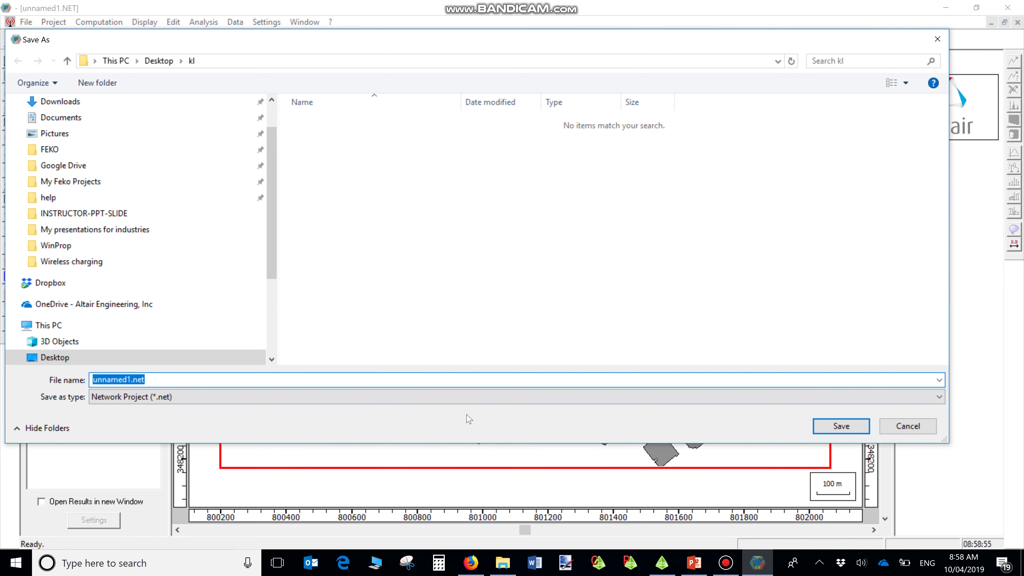
- Save the project as kl.net instead of unnamed1.net
left_click(124, 378)
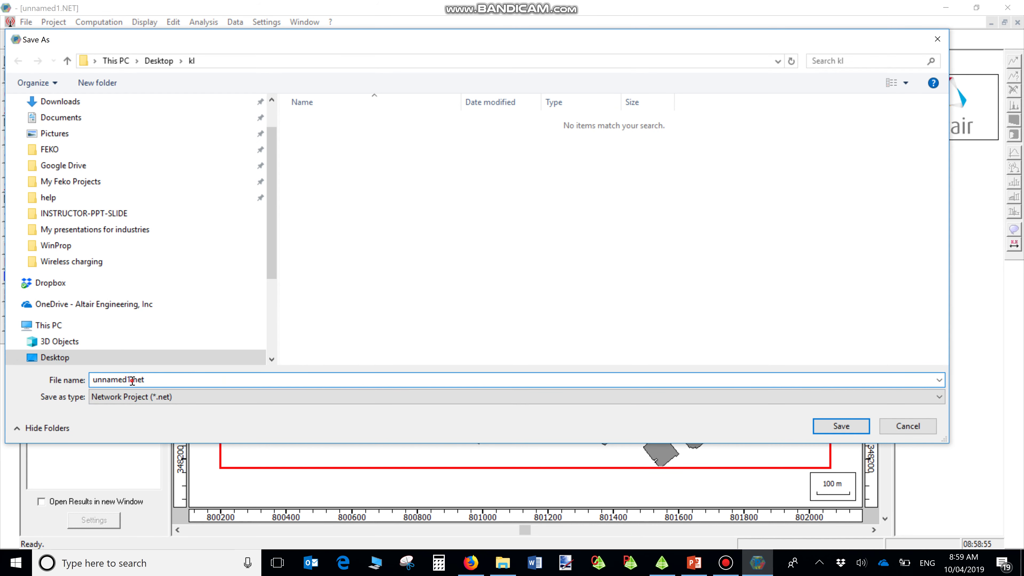
key("BackSpace")
key("BackSpace")
key("BackSpace")
key("BackSpace")
key("BackSpace")
key("BackSpace")
key("BackSpace")
key("BackSpace")
type("kl")
key("Return")
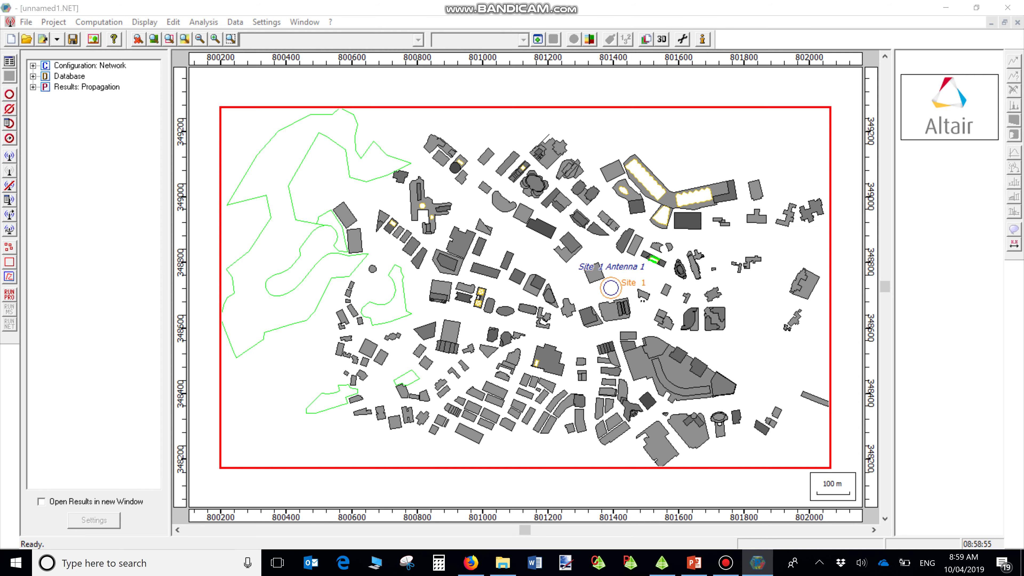